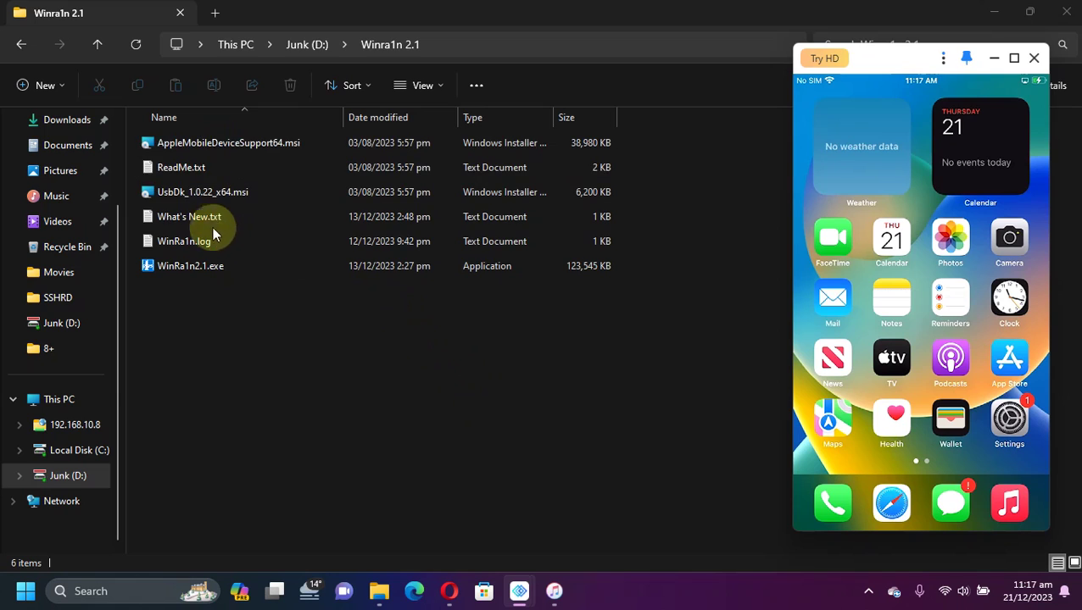
Select WinRa1n2.1.exe in the WinRa1n 2.1 folder and check the tray's hidden icons
click(203, 266)
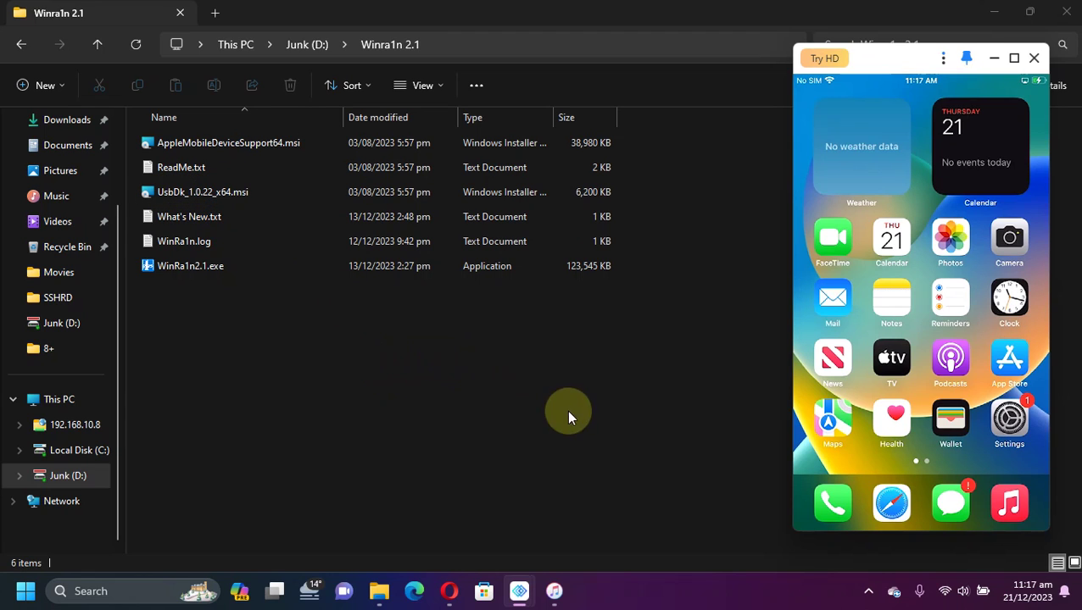
click(866, 591)
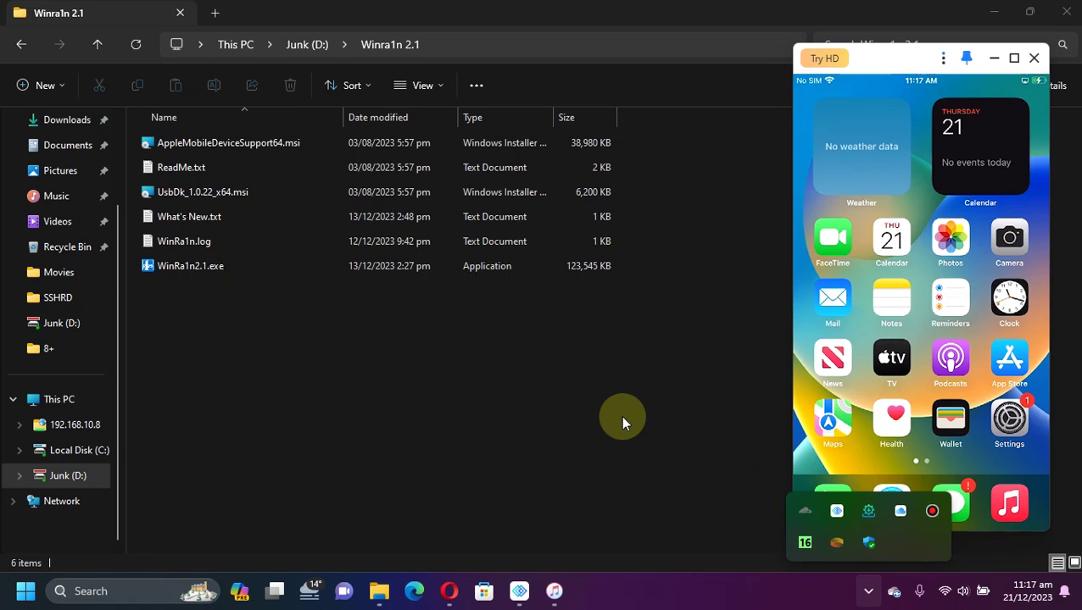
click(594, 420)
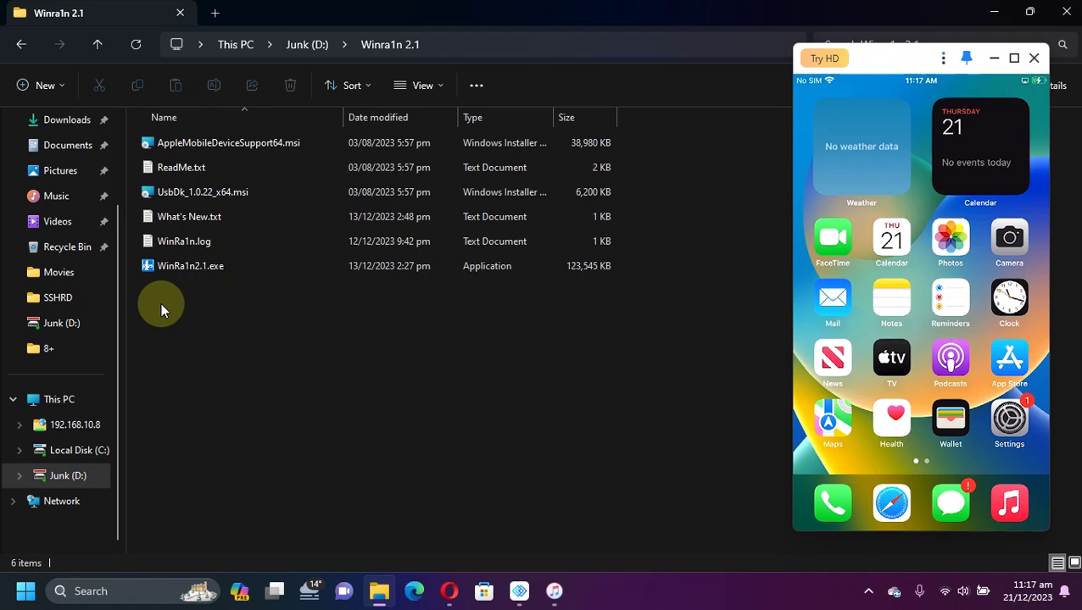
Run WinRa1n2.1 in Rootful mode with Create Fakefs ticked, fix the driver, and continue
double_click(194, 266)
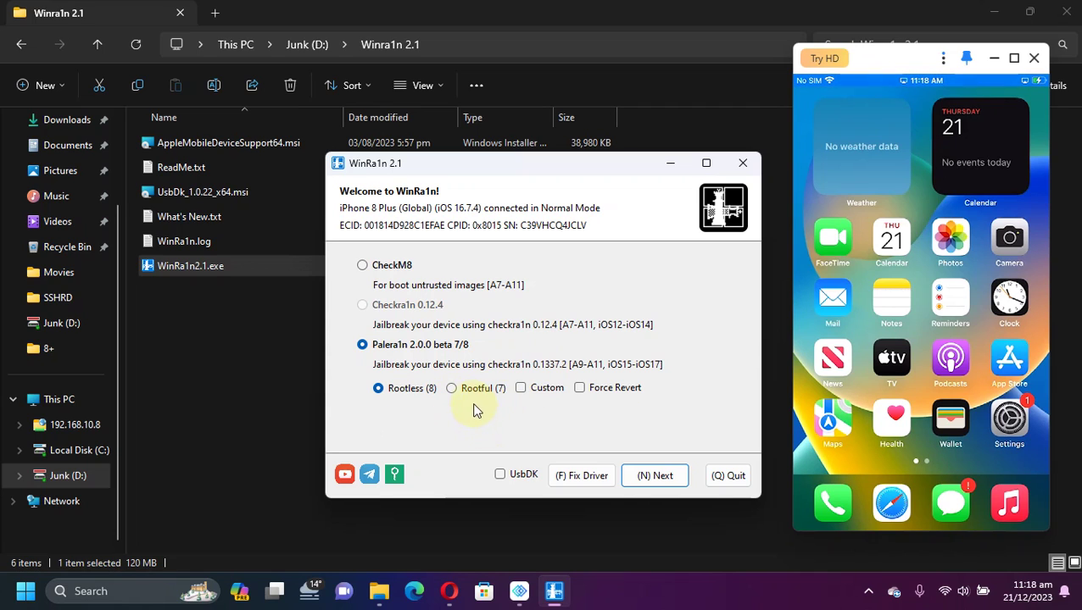
click(451, 390)
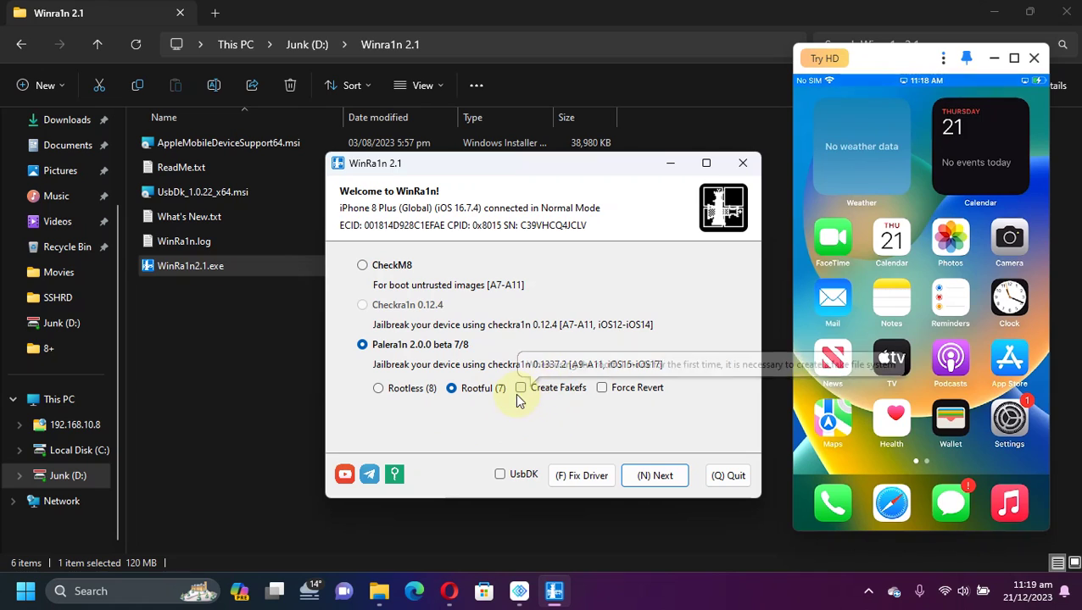
mouse_move(551, 388)
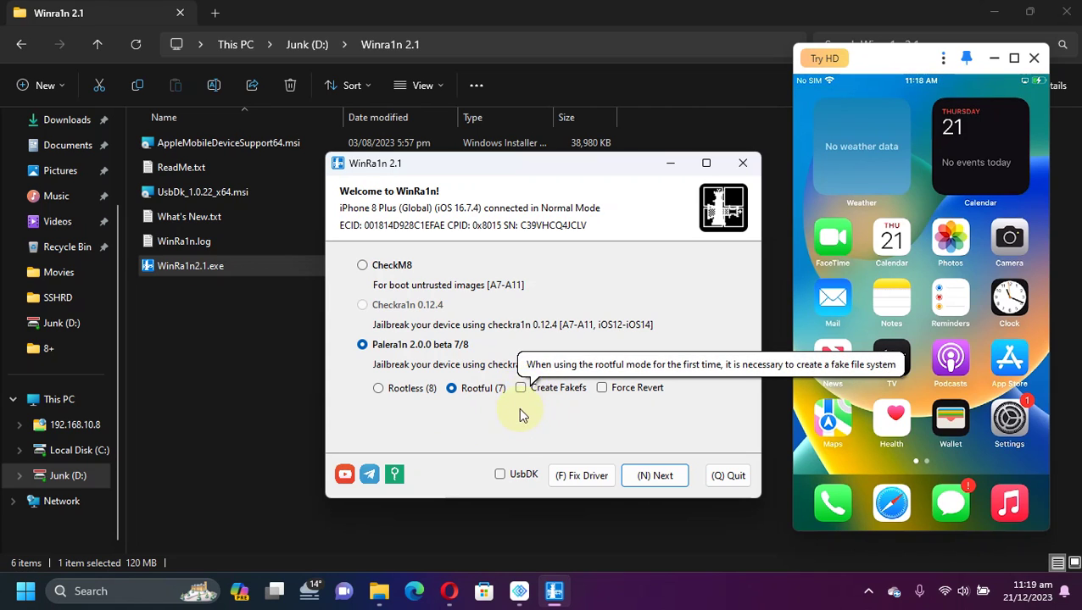
click(520, 388)
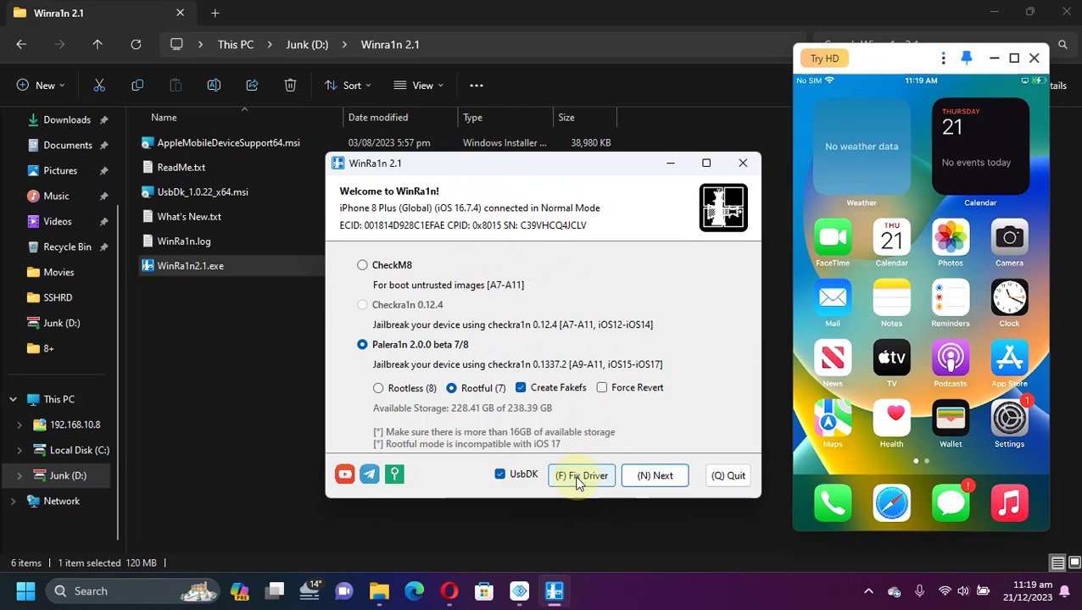
click(601, 471)
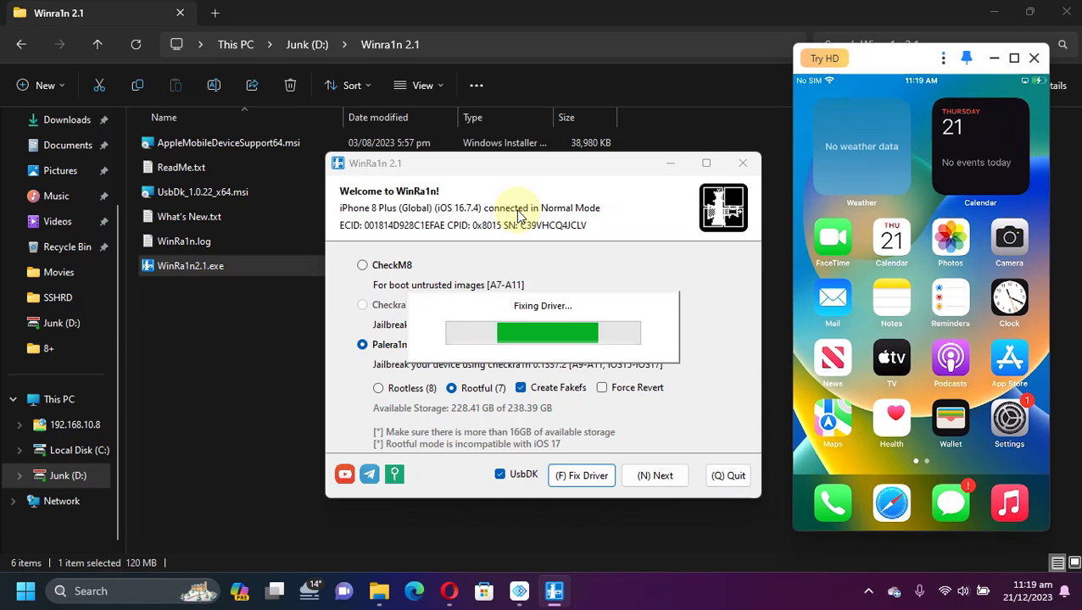
click(660, 477)
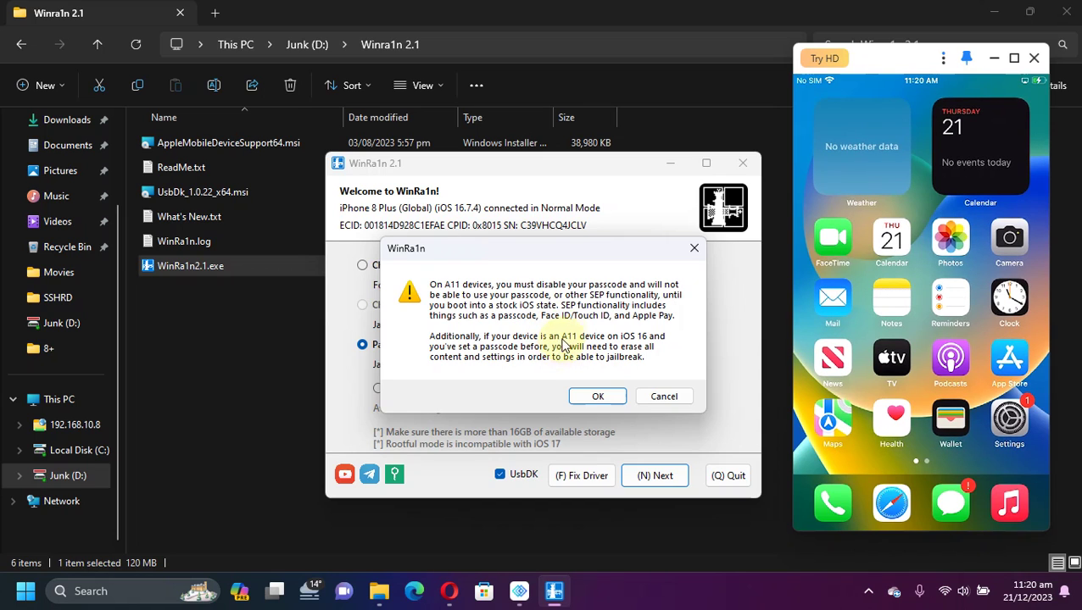
Accept the A11 passcode warning and start the DFU countdown for the fakefs pass
click(594, 396)
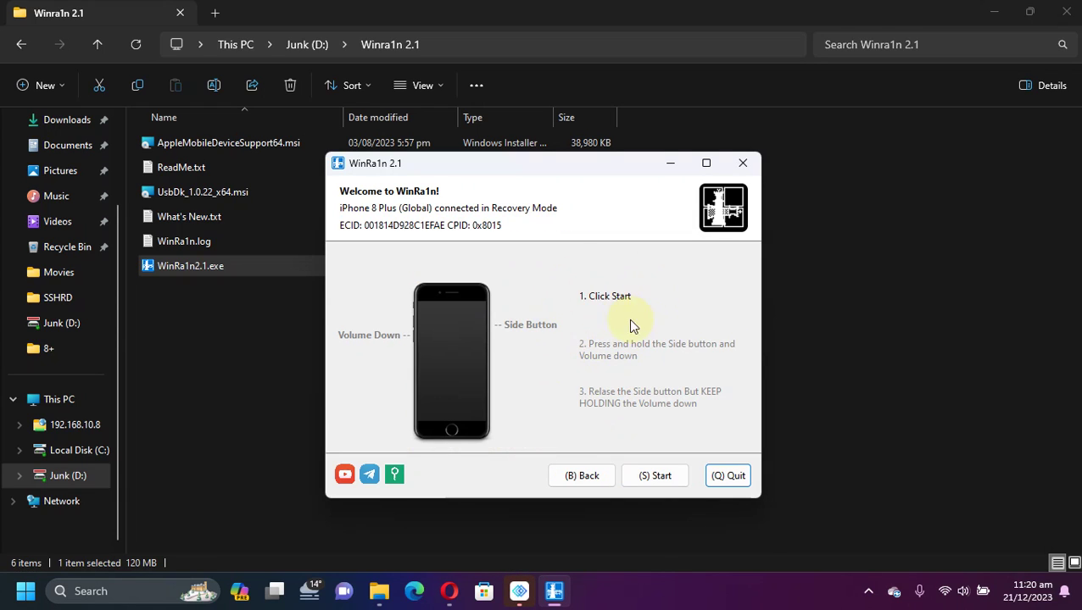
click(653, 476)
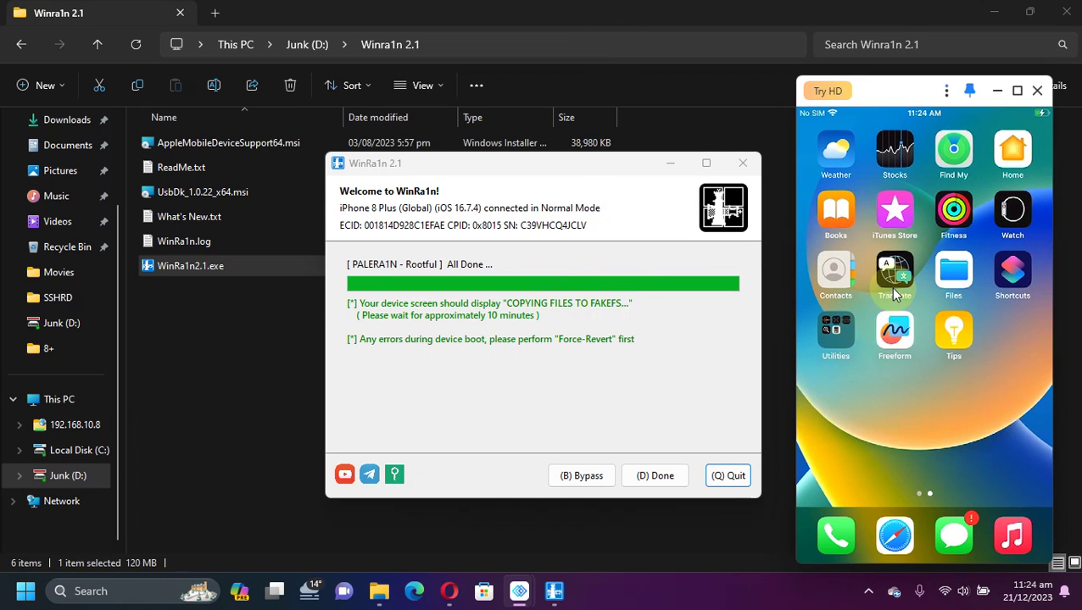
drag(894, 293, 921, 284)
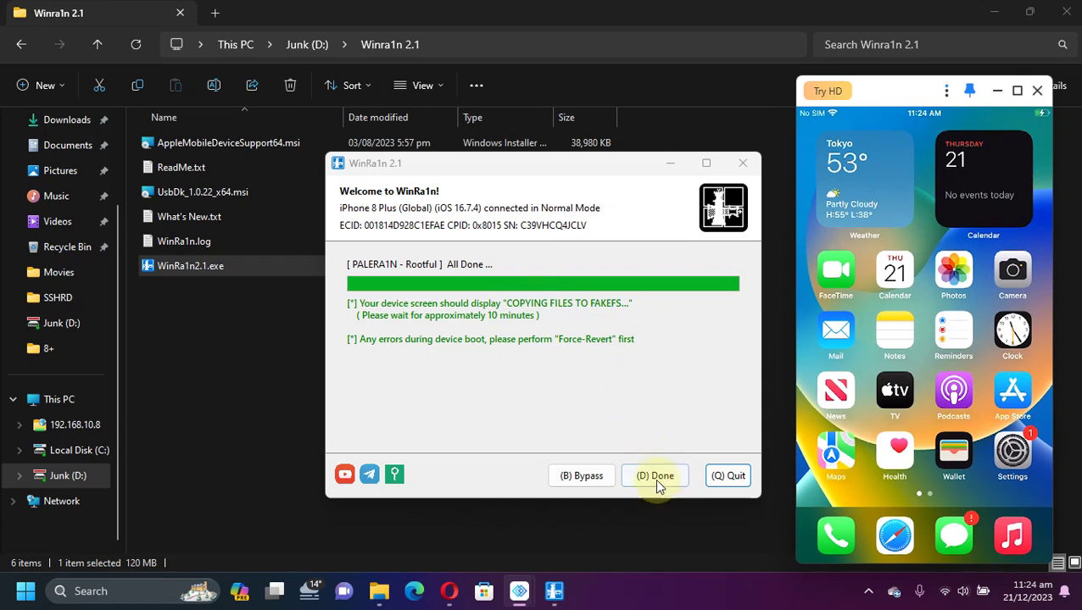
Rerun the Rootful jailbreak with Create Fakefs unticked, accepting the warning and starting DFU
click(660, 478)
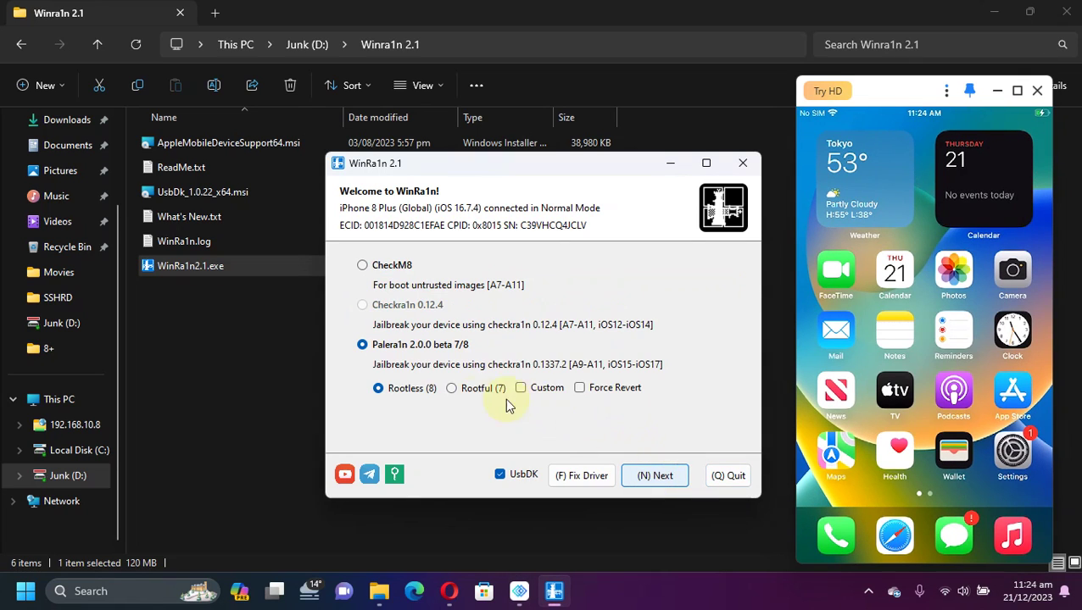
click(451, 388)
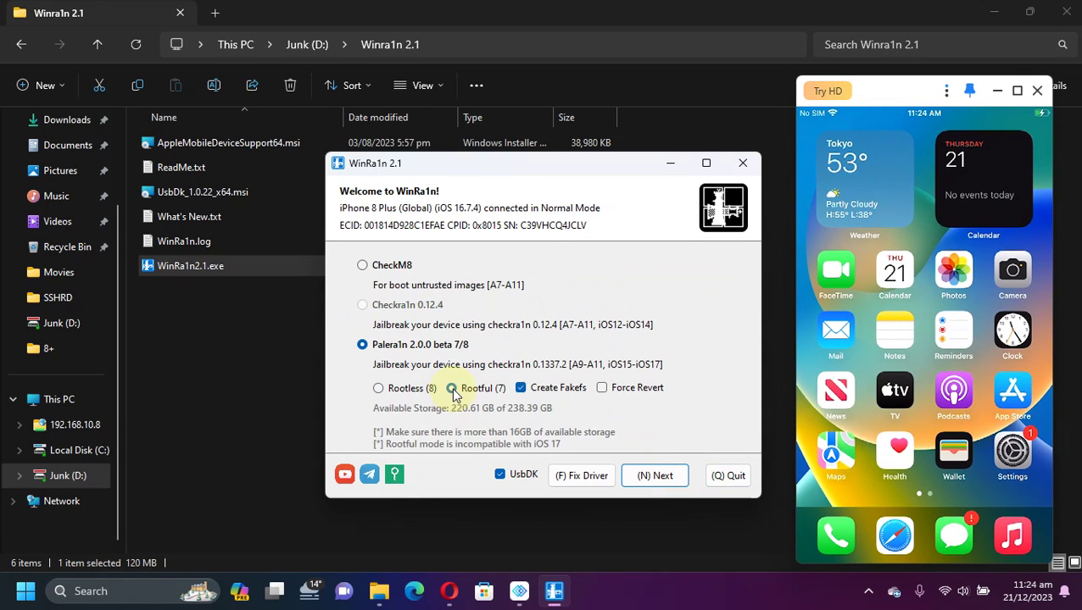
click(520, 387)
click(521, 388)
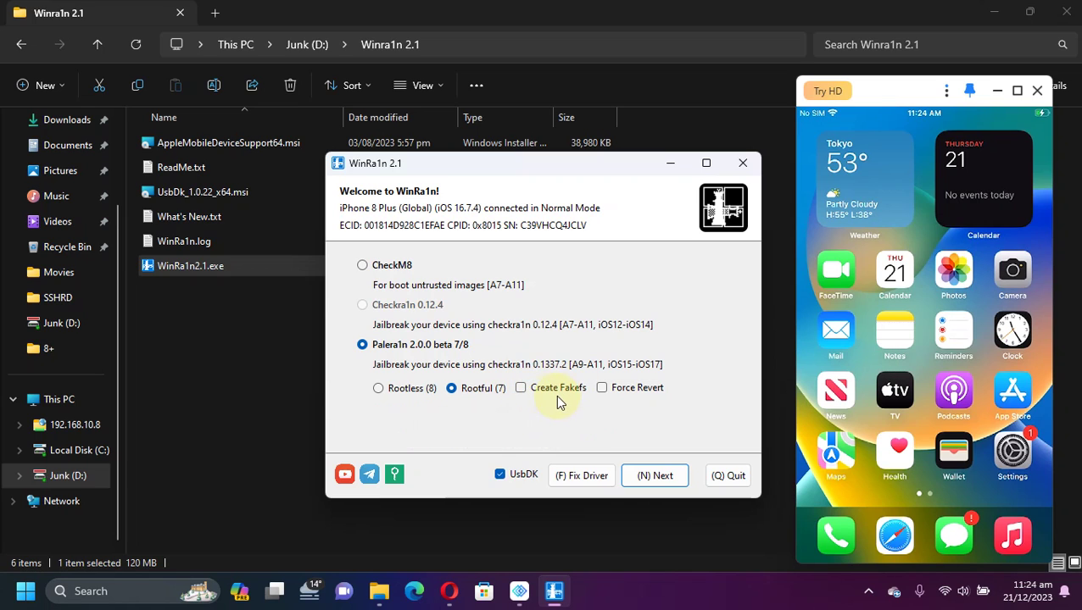
click(655, 479)
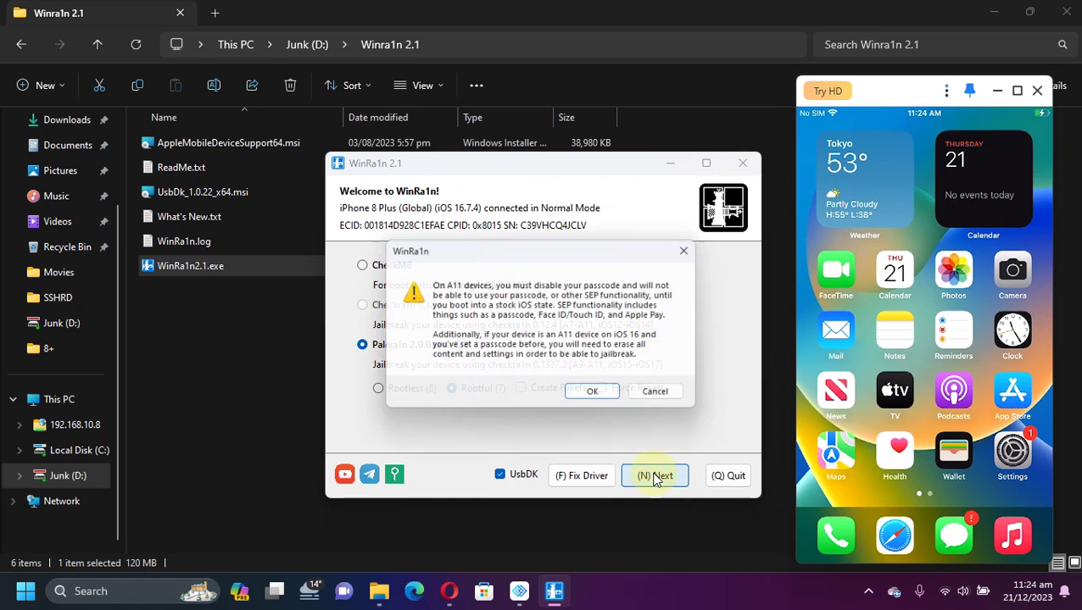
click(599, 398)
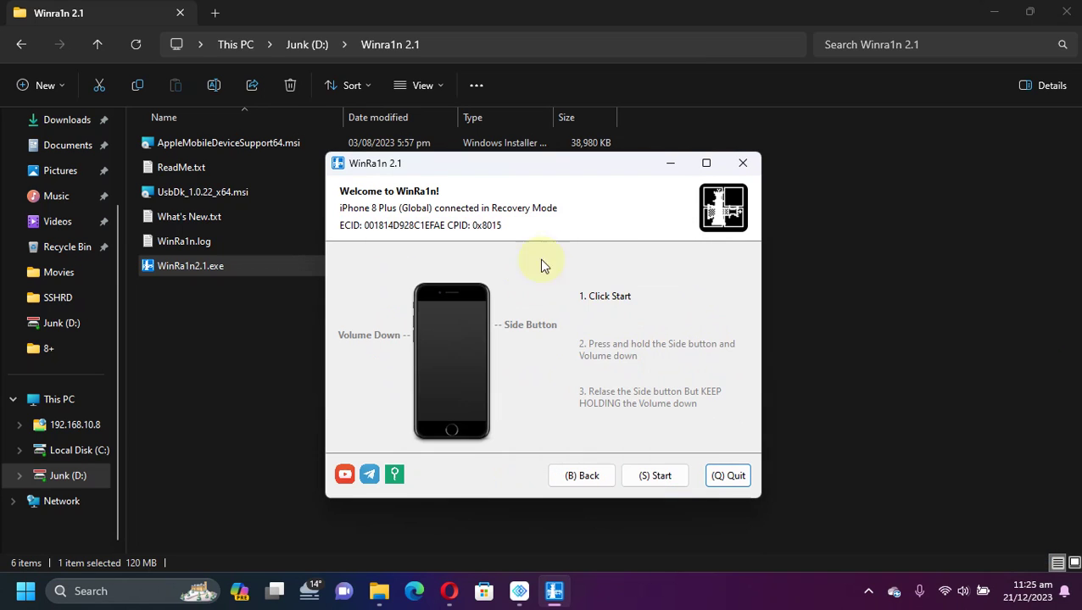
click(653, 478)
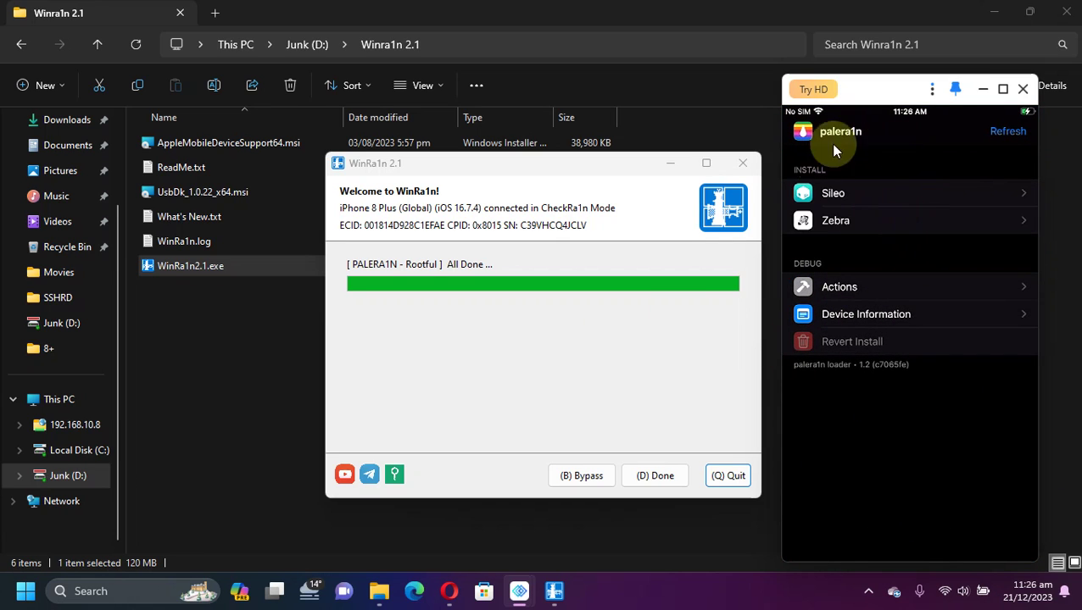
Install Sileo from the palera1n loader and launch it from the home screen
click(848, 209)
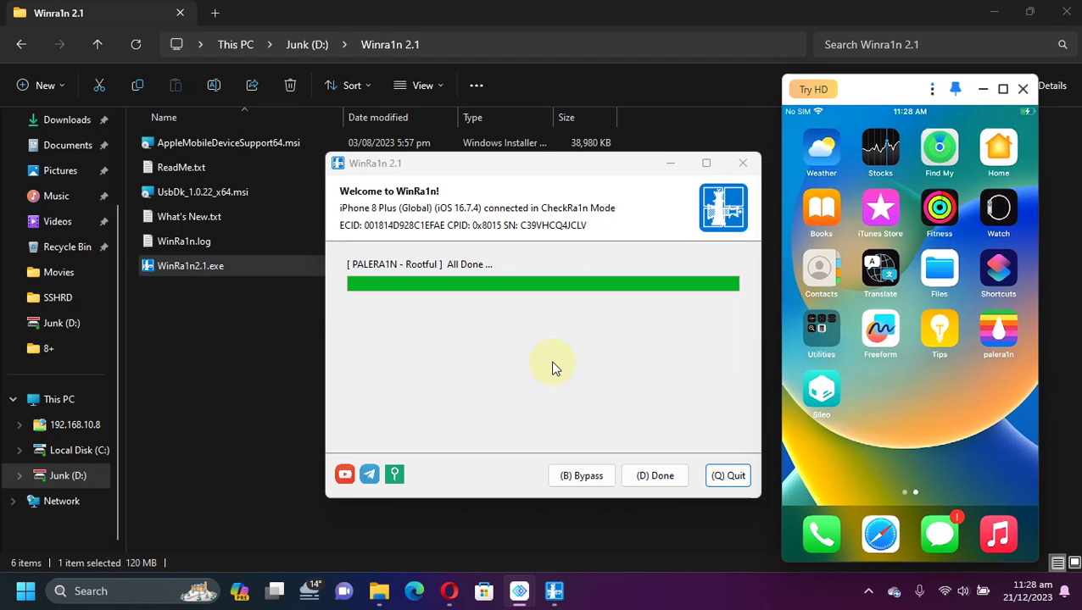
click(819, 388)
Allow Sileo notifications and scroll down its Featured page
click(928, 385)
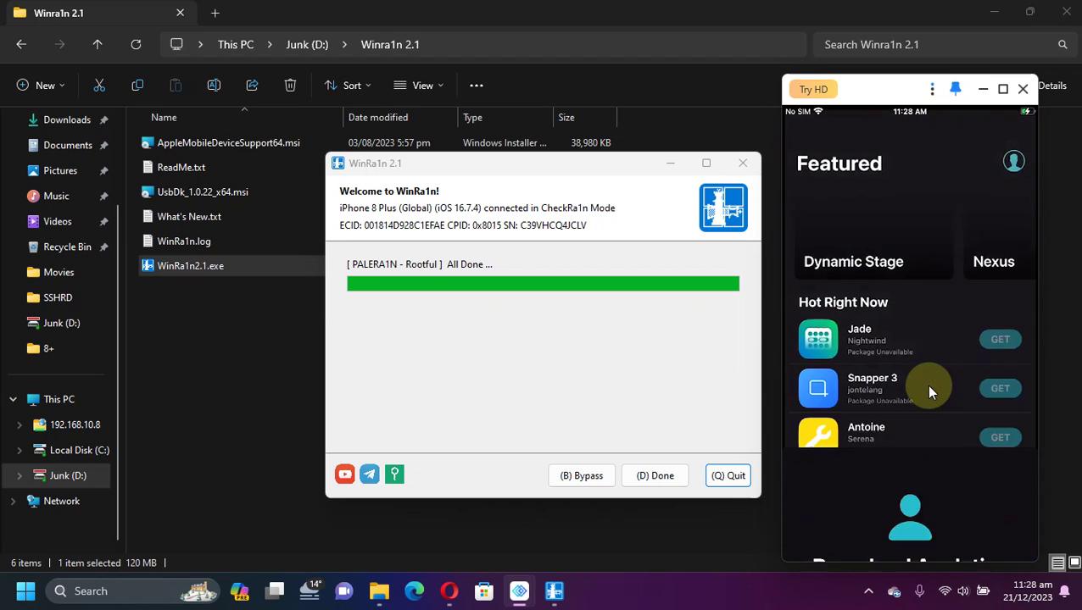
scroll(920, 360, down, 5)
scroll(920, 373, down, 5)
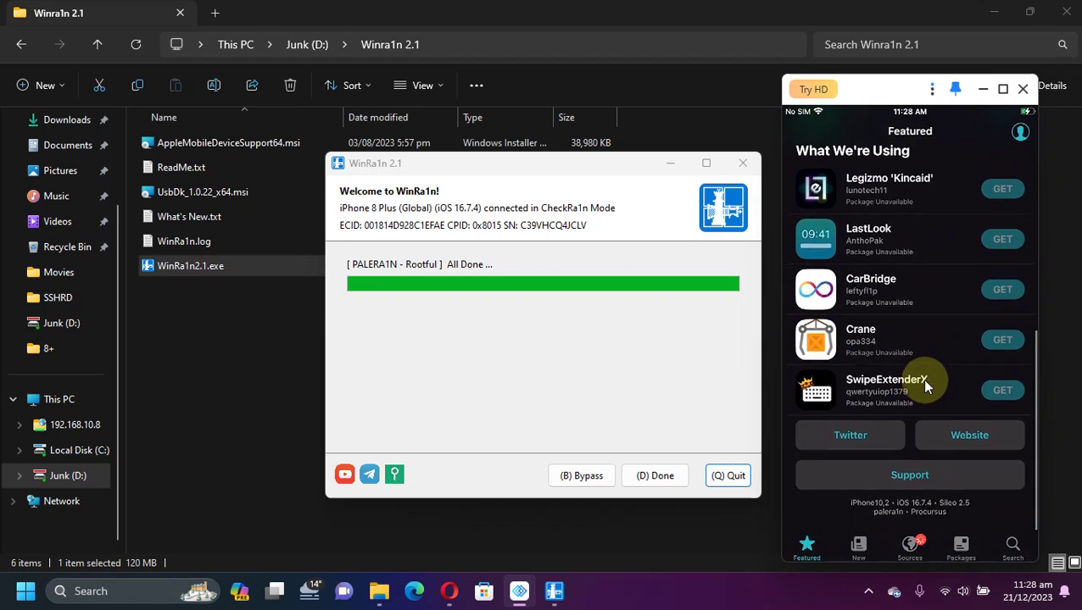
Maximize the iPhone mirror window to fill the screen
click(1002, 89)
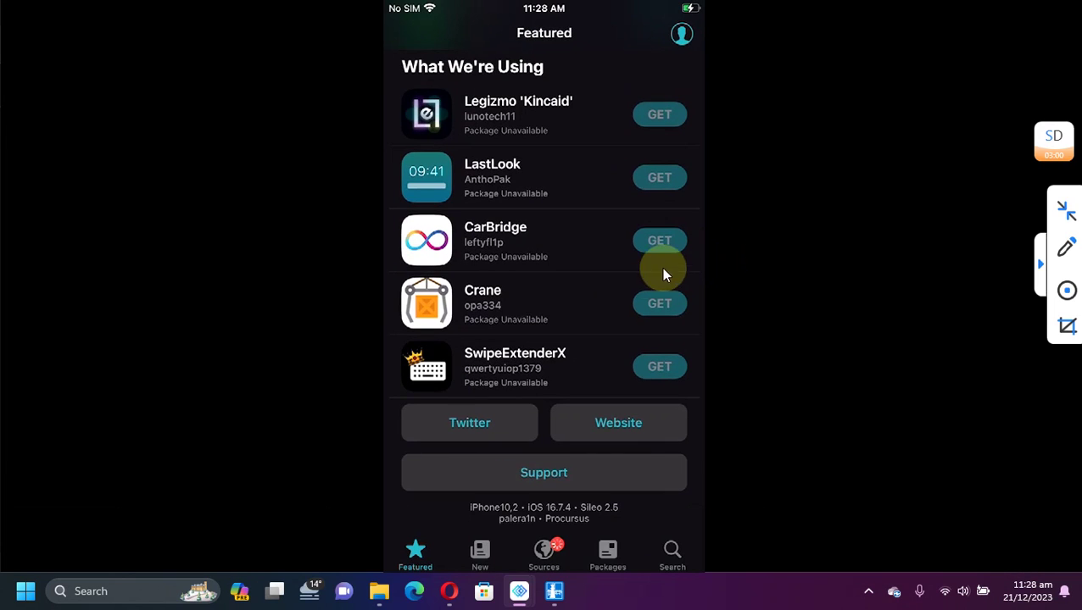